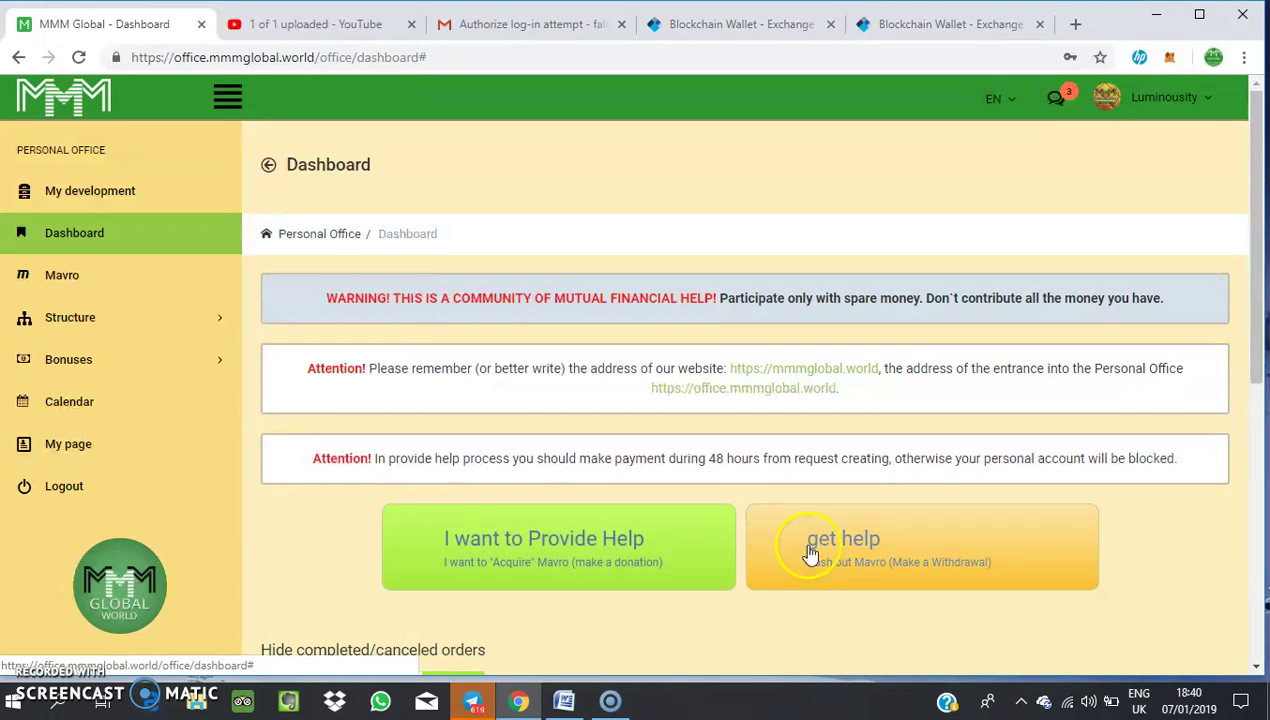
- Open and close the get-help withdrawal form without submitting, then go to the Mavro balances page
{"action": "left_click", "coordinate": [905, 566]}
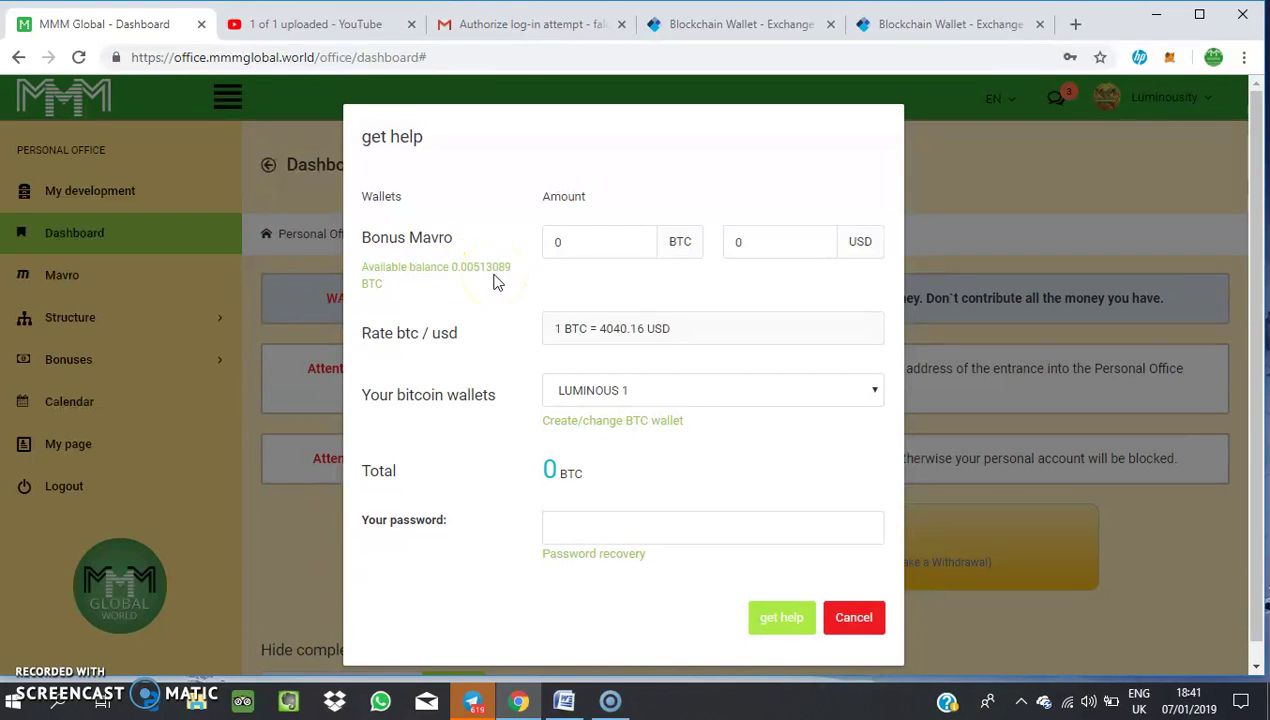
{"action": "left_click_drag", "start_coordinate": [488, 269], "coordinate": [525, 268]}
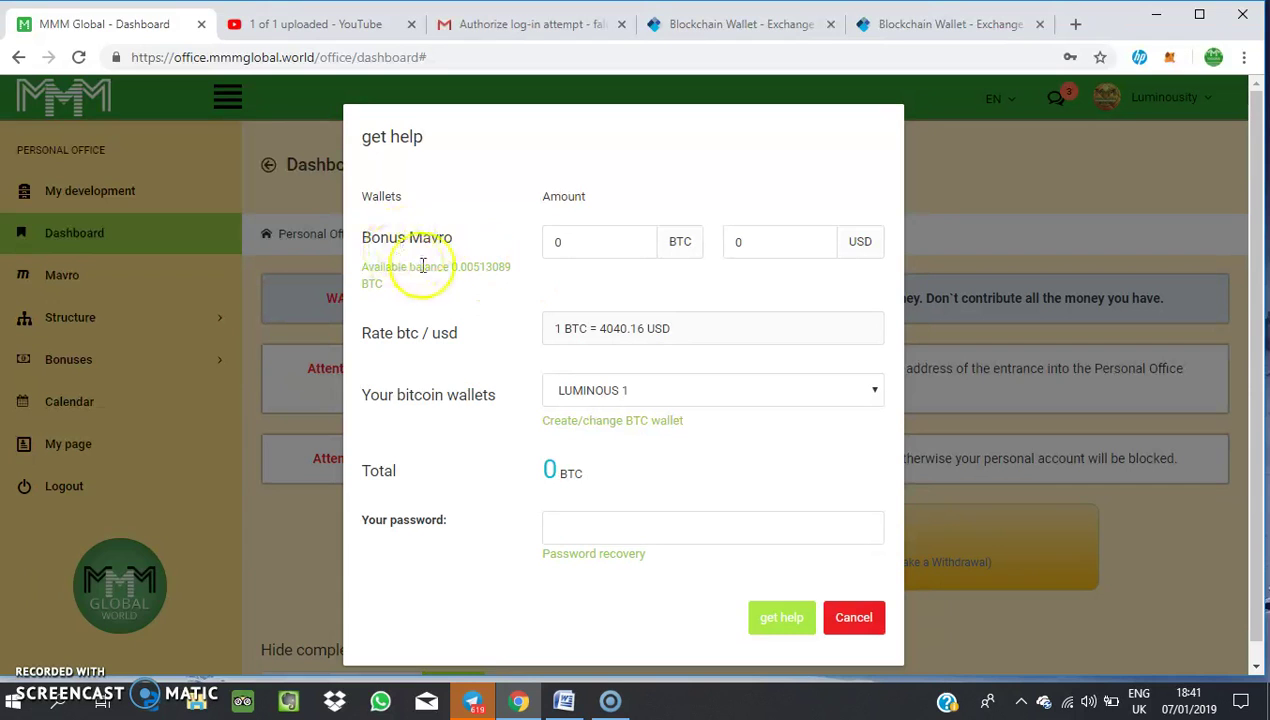
{"action": "left_click", "coordinate": [857, 615]}
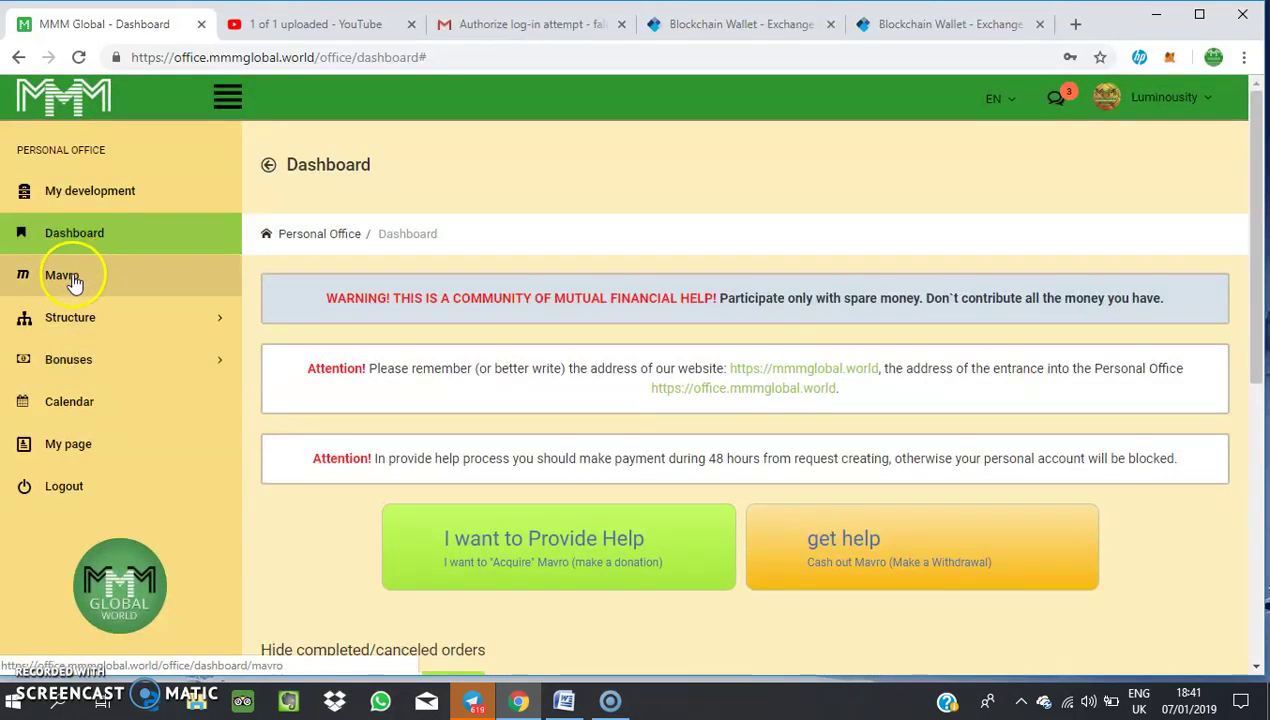
{"action": "left_click", "coordinate": [73, 283]}
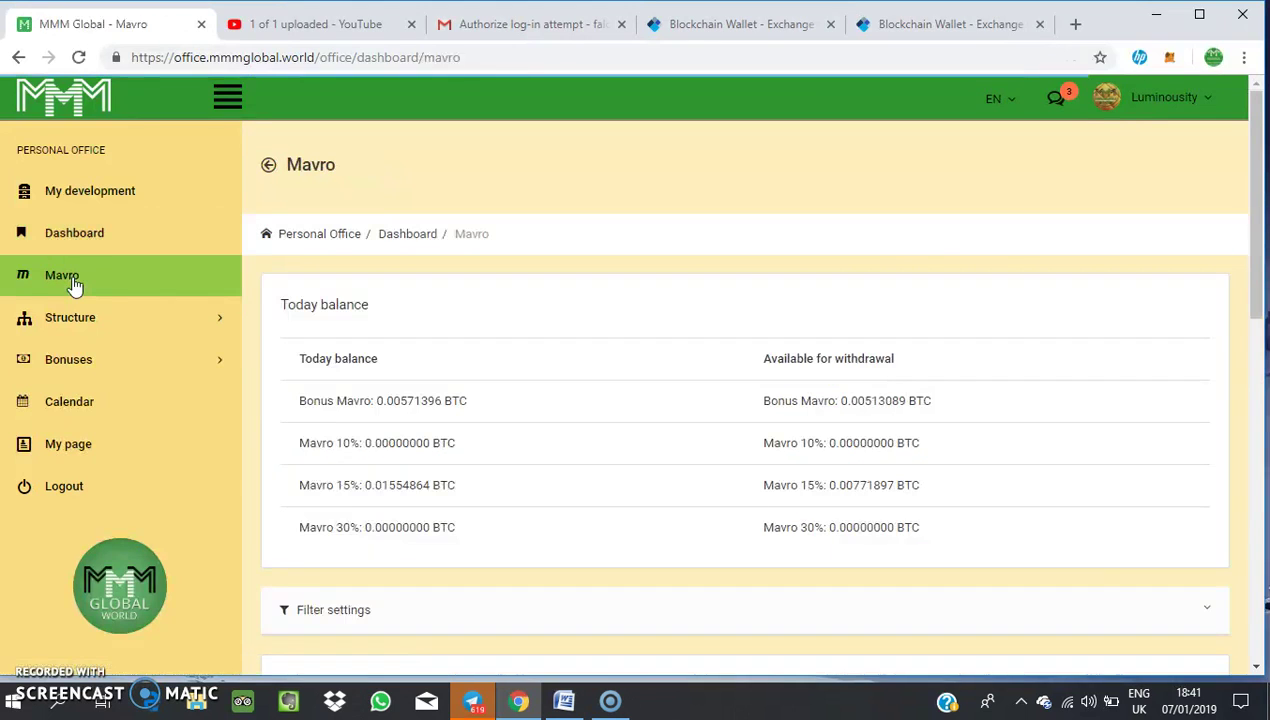
- Mark the Mavro 15% deposit RF4E0FE0AE and transfer it into the bonus wallet
{"action": "left_click", "coordinate": [1257, 668]}
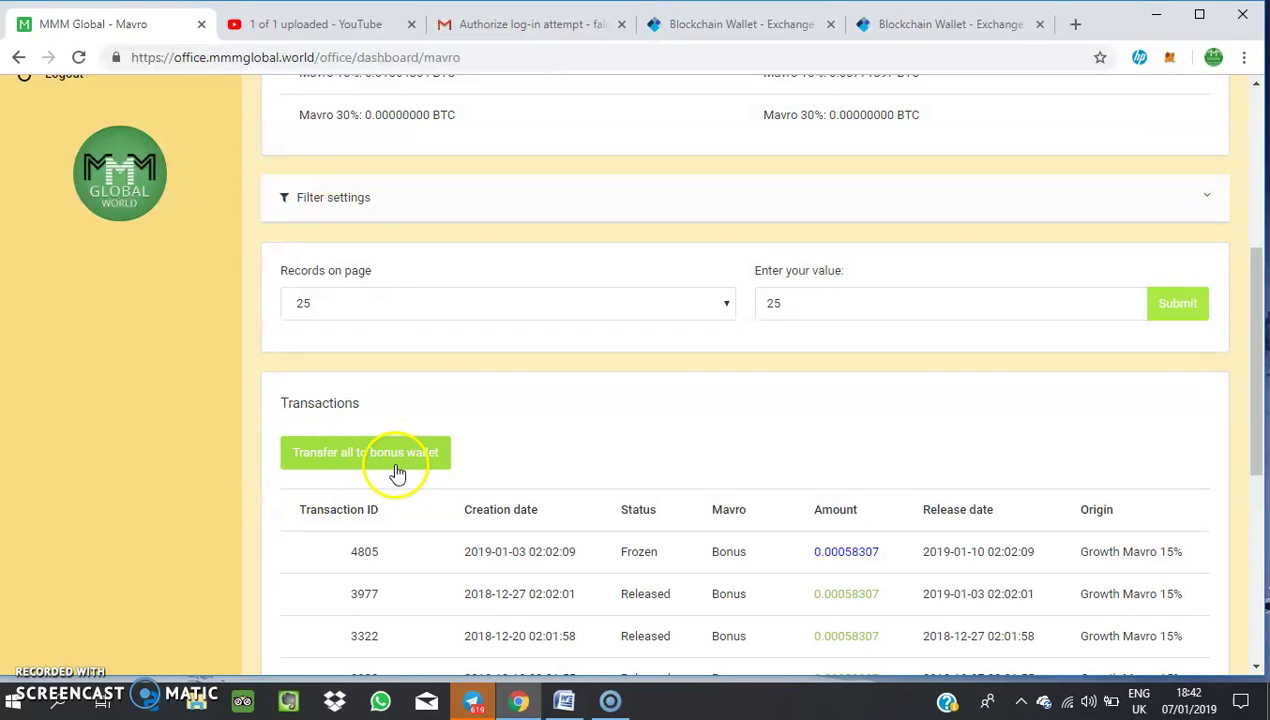
{"action": "left_click", "coordinate": [1257, 673]}
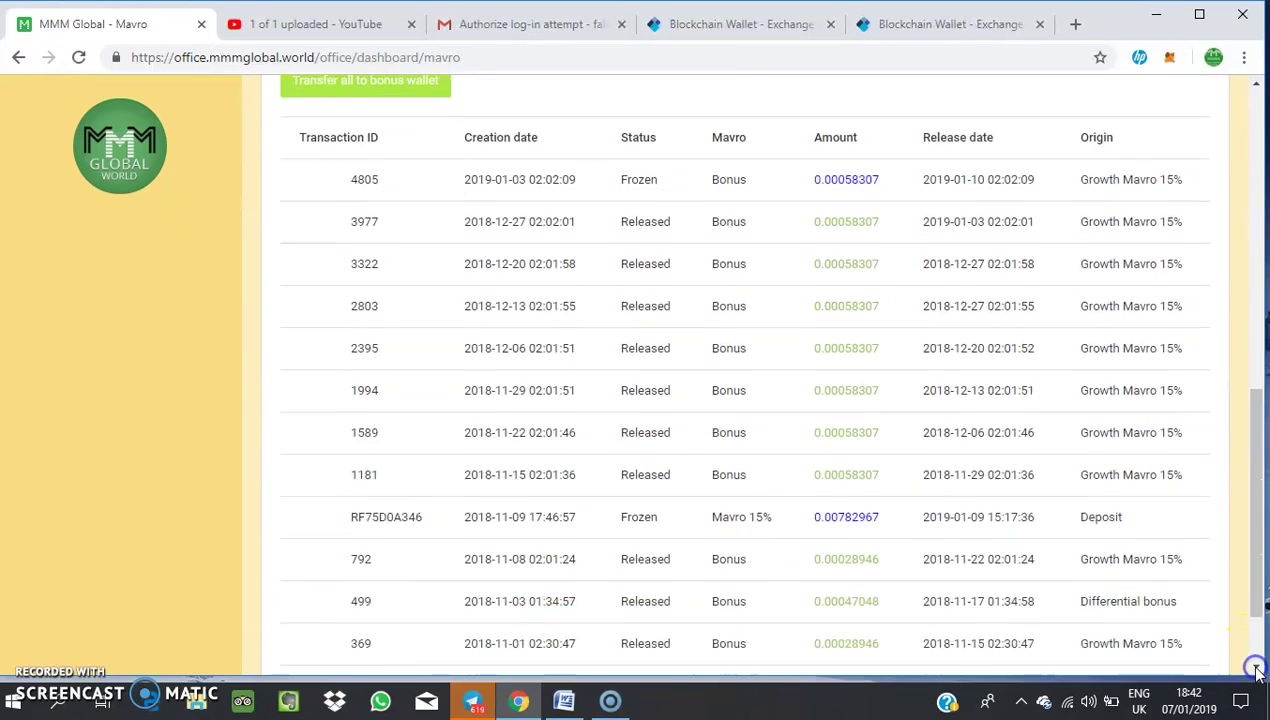
{"action": "left_click", "coordinate": [1257, 673]}
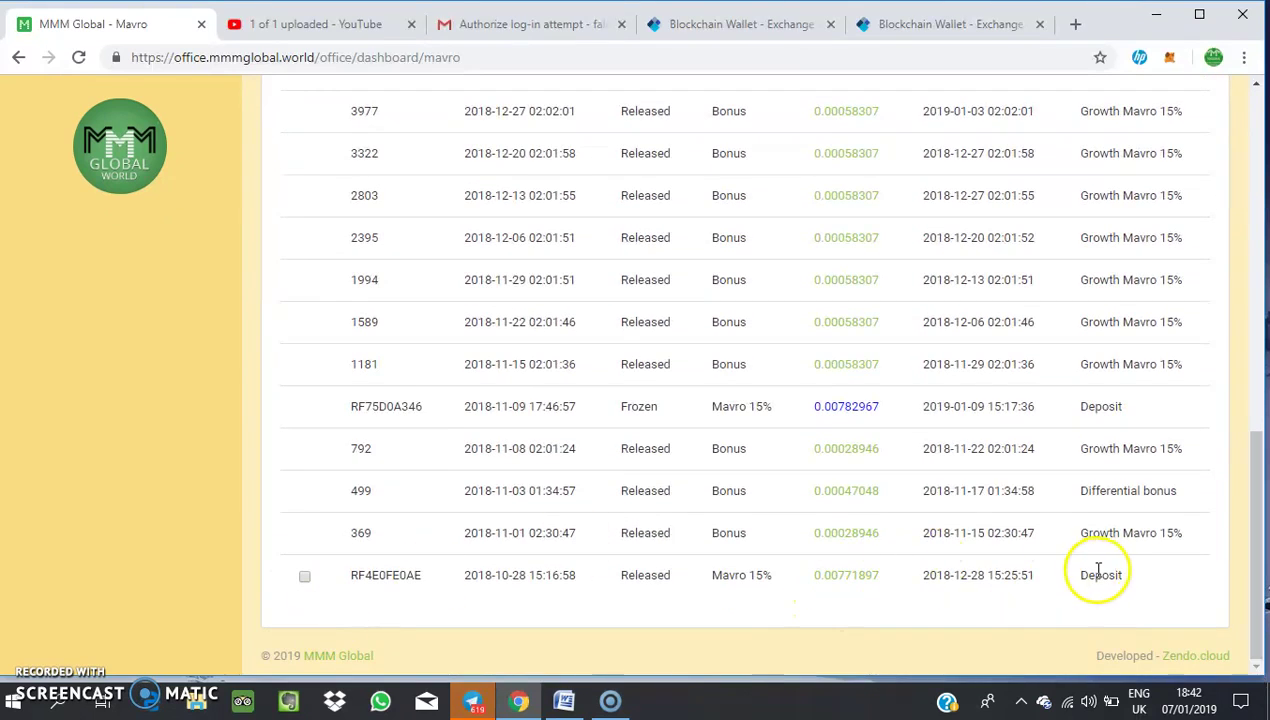
{"action": "left_click", "coordinate": [303, 578]}
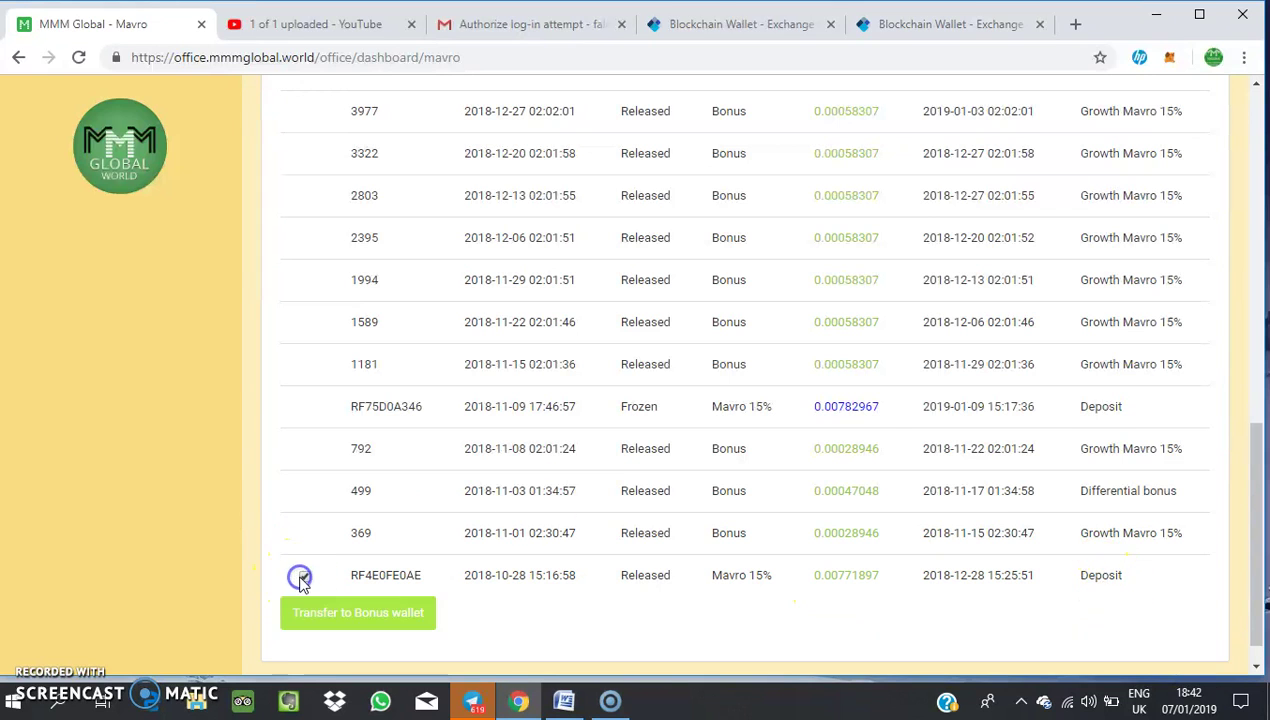
{"action": "left_click", "coordinate": [1257, 85]}
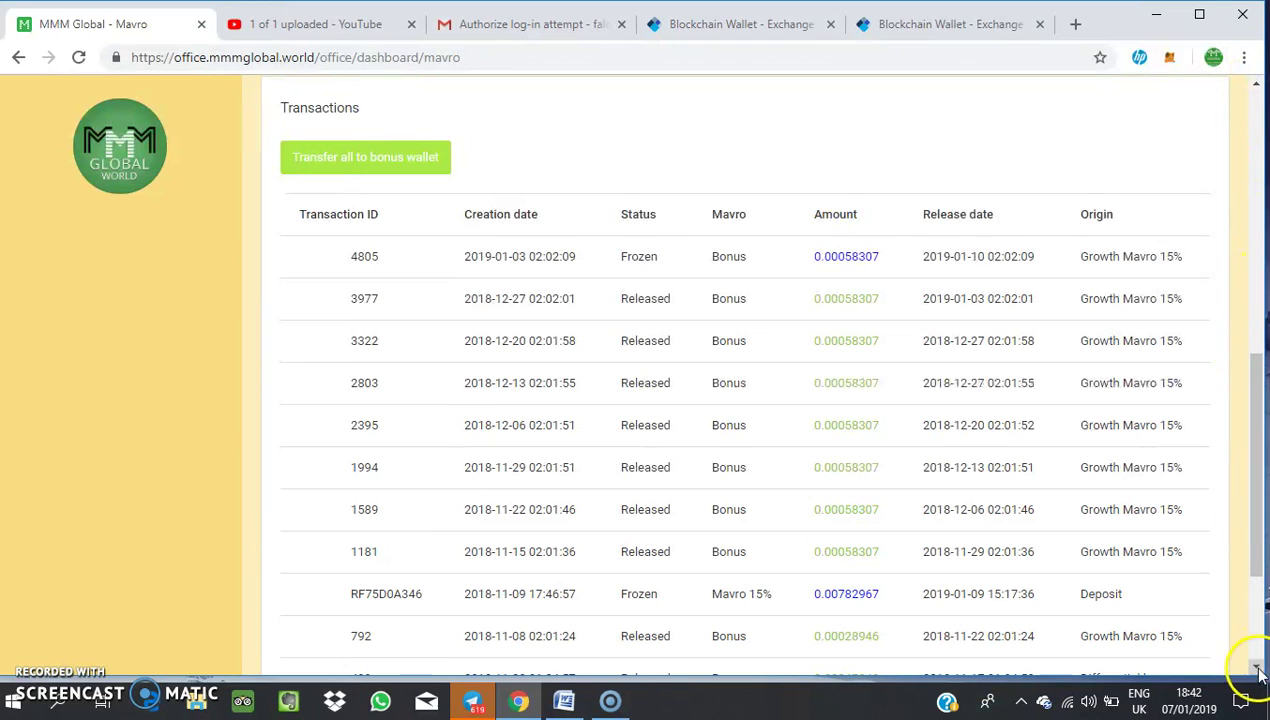
{"action": "left_click", "coordinate": [1257, 668]}
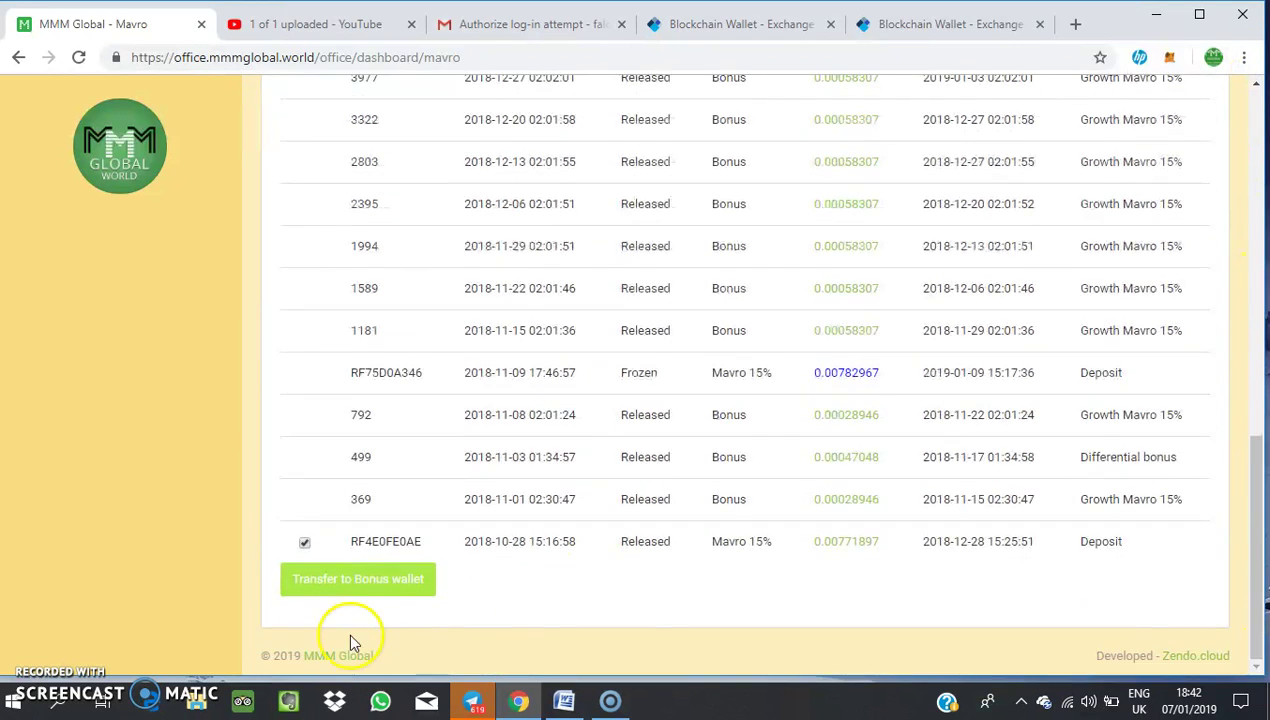
{"action": "left_click", "coordinate": [387, 588]}
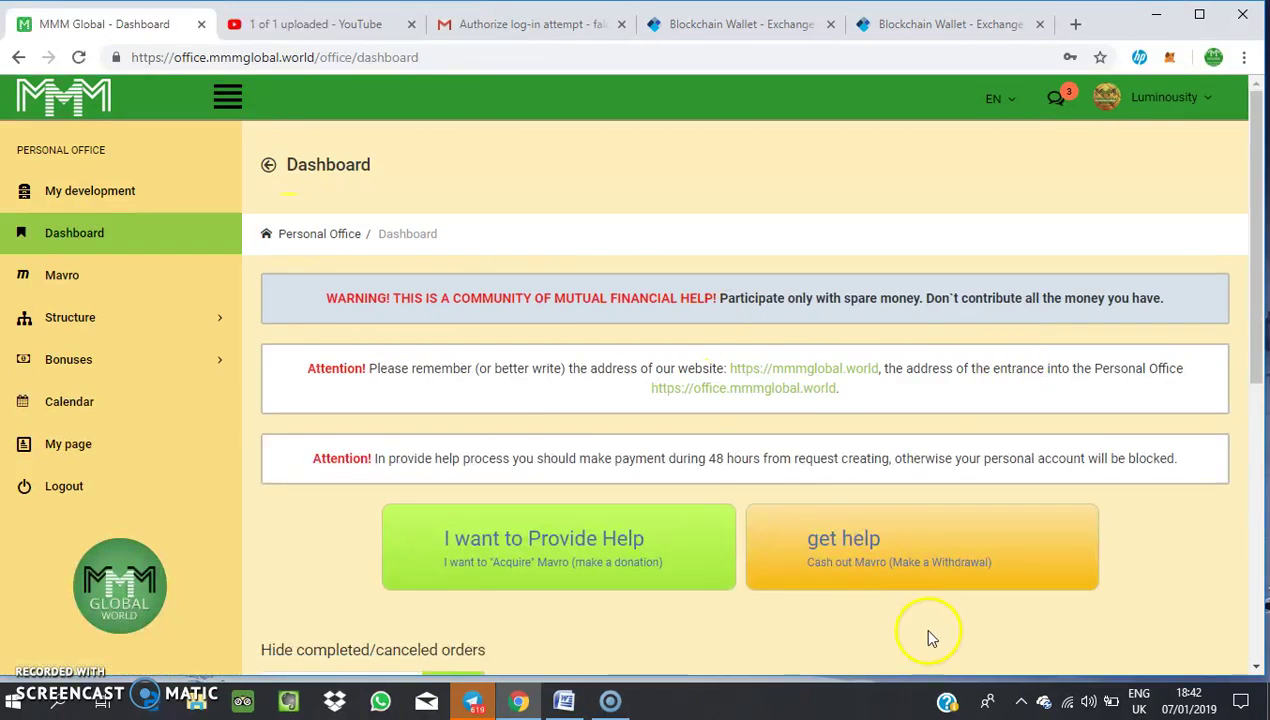
- Copy the available bonus balance 0.01284986 and paste it into the get-help form's BTC amount
{"action": "left_click", "coordinate": [895, 558]}
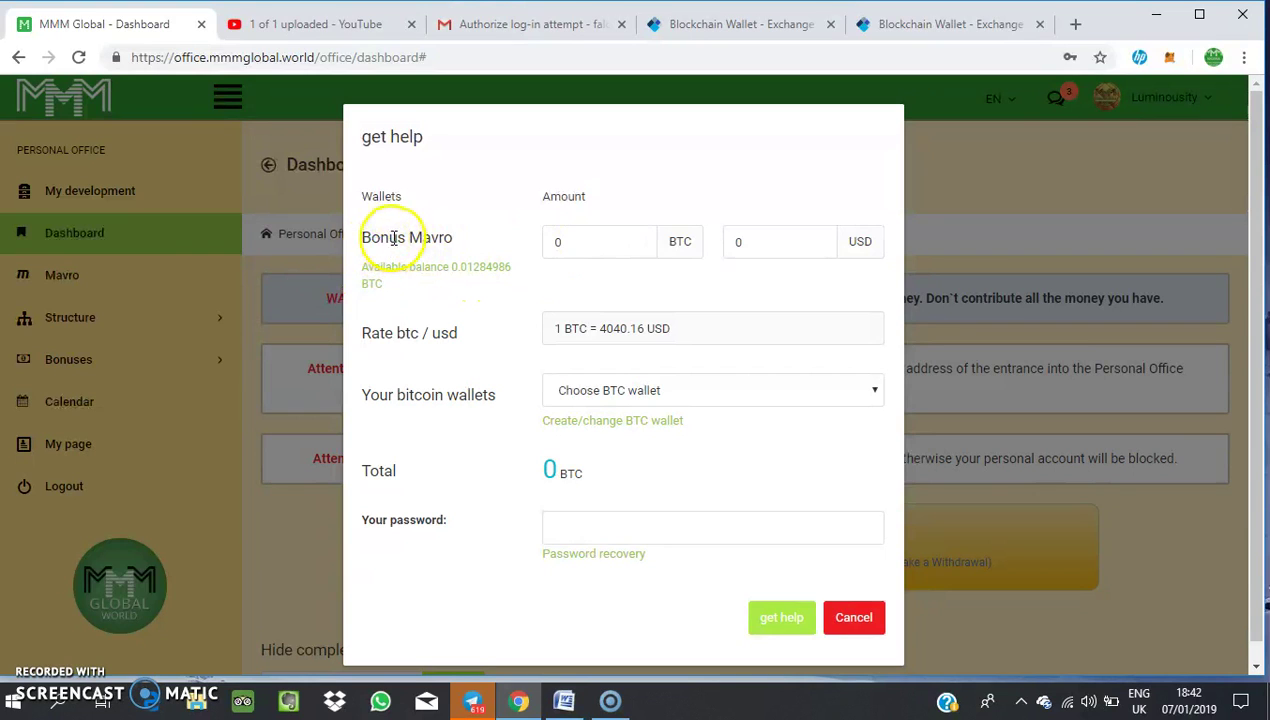
{"action": "left_click", "coordinate": [452, 268]}
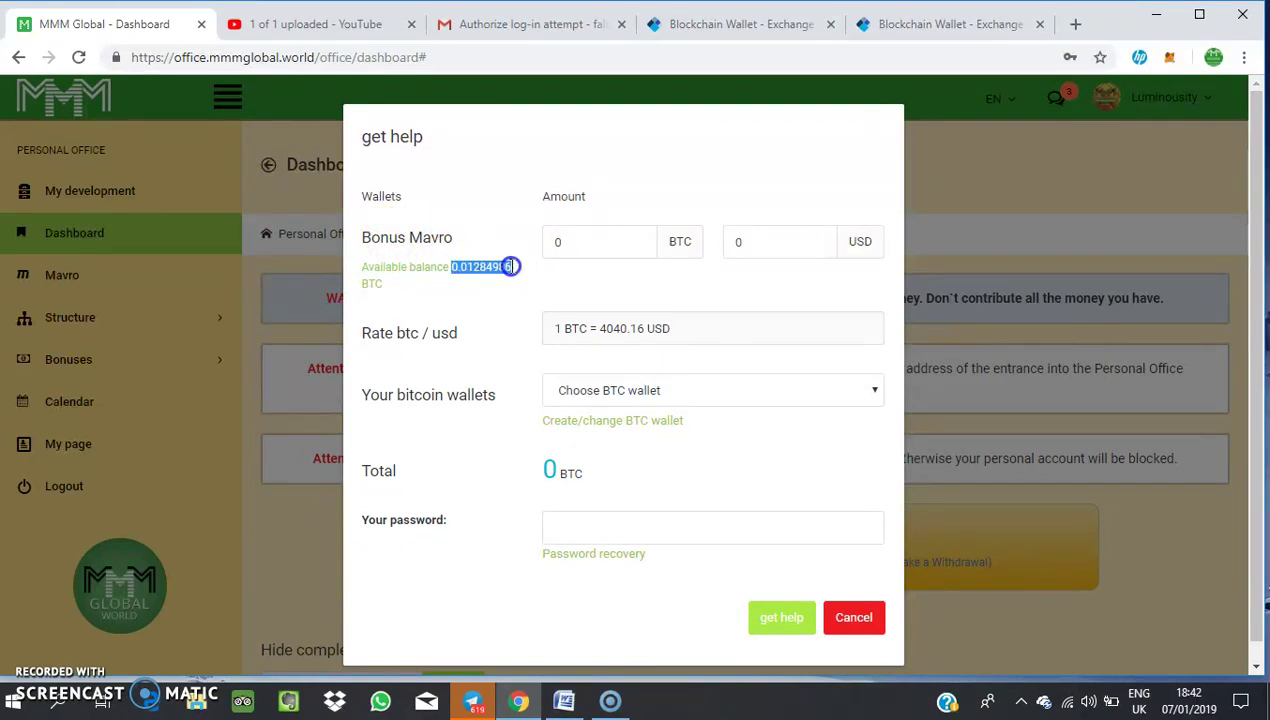
{"action": "right_click", "coordinate": [501, 266]}
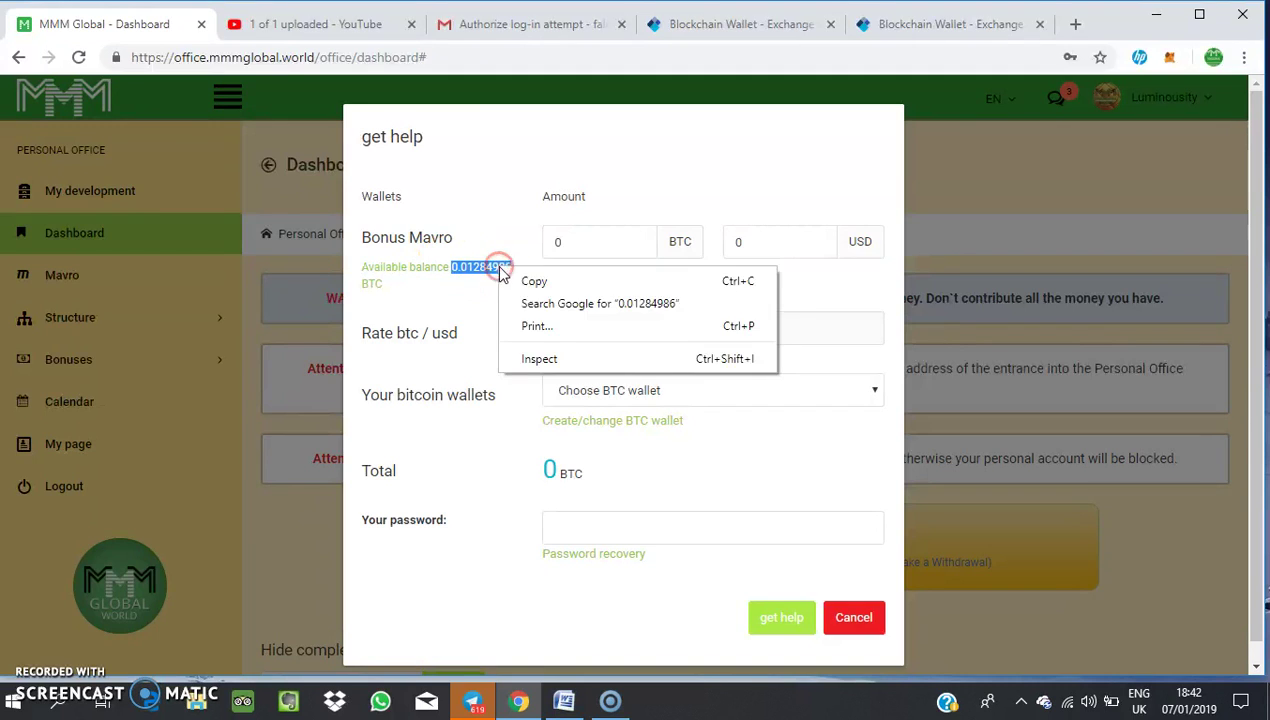
{"action": "left_click", "coordinate": [532, 283]}
{"action": "left_click", "coordinate": [586, 245]}
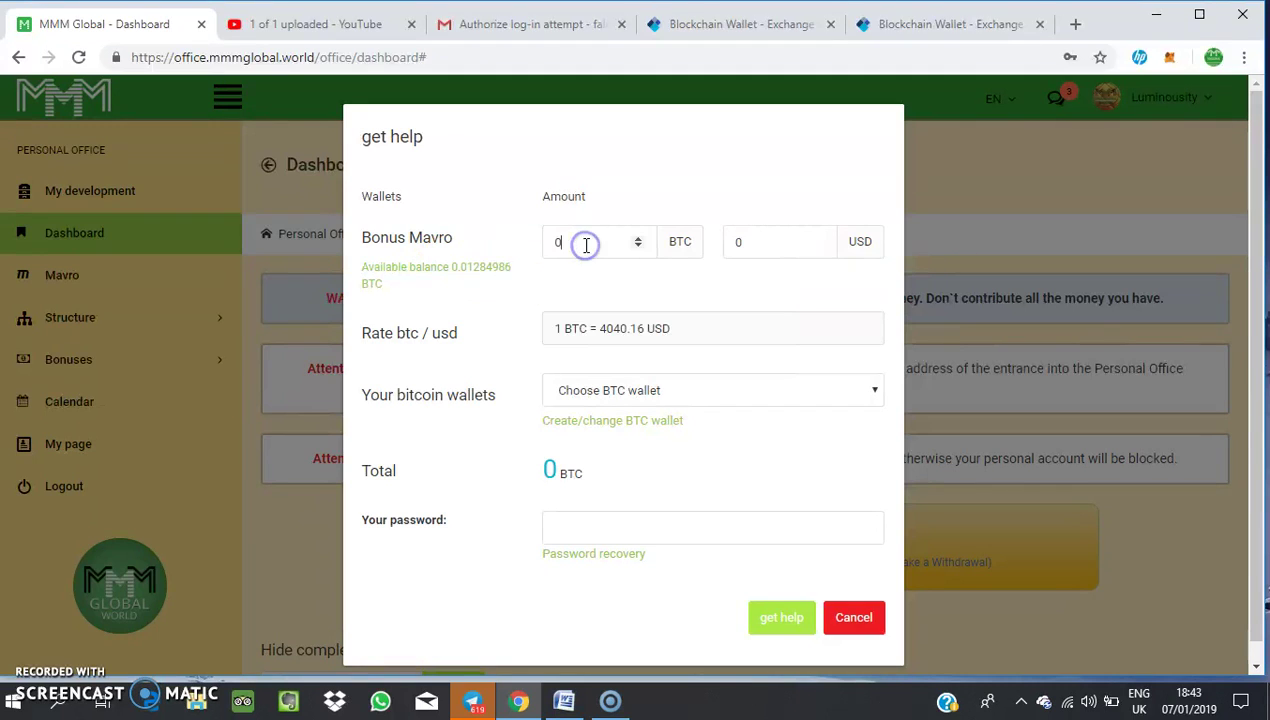
{"action": "right_click", "coordinate": [586, 245]}
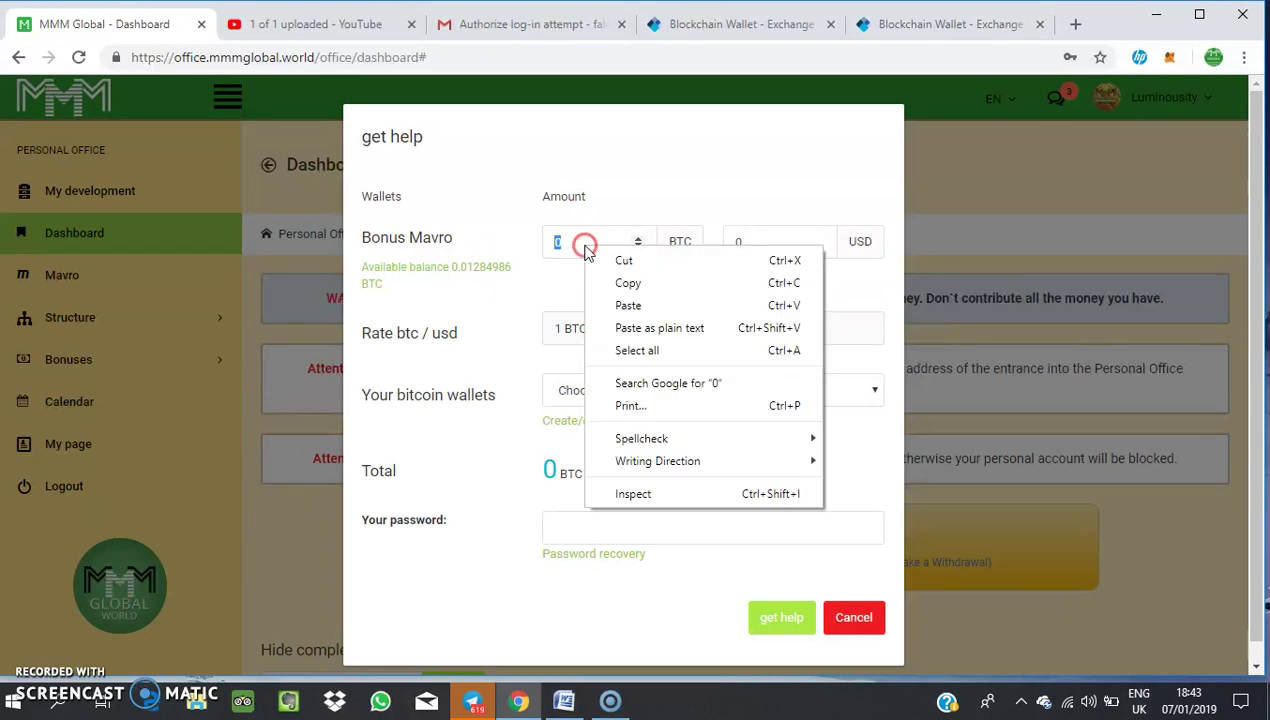
{"action": "left_click", "coordinate": [629, 303]}
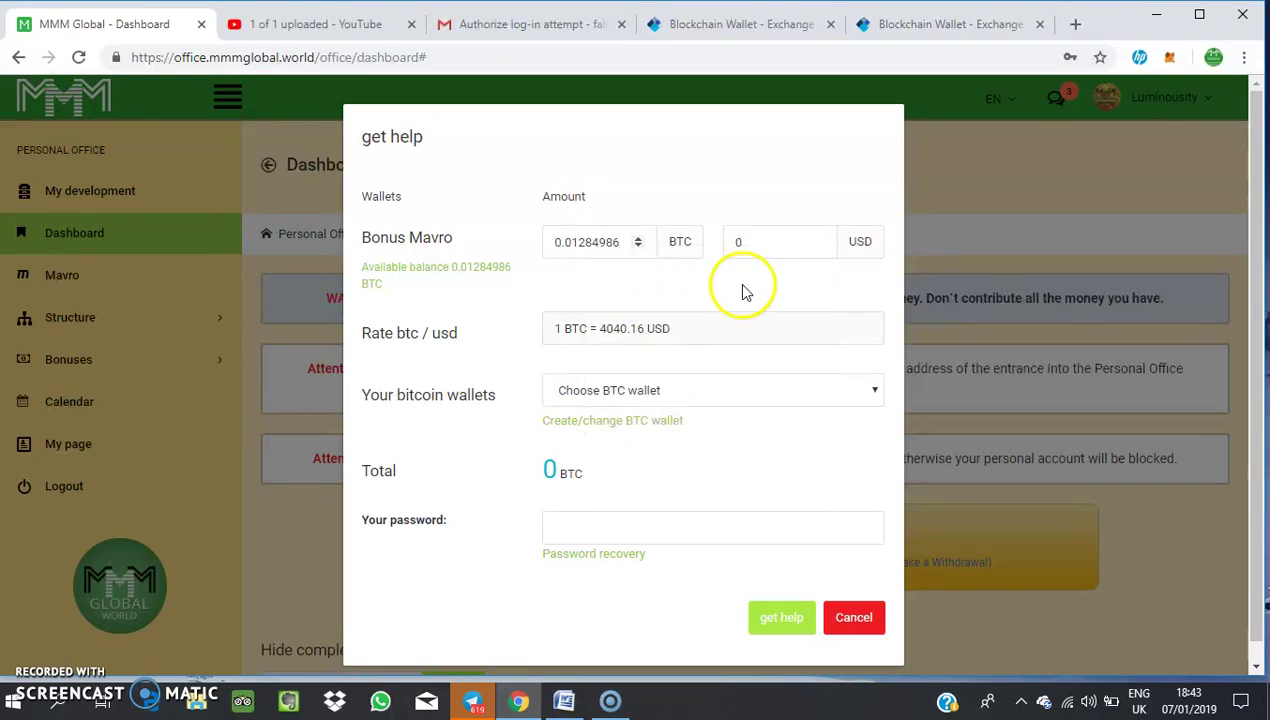
- Convert the amount to 51.92 USD and select LUMINOUS 1 as the receiving bitcoin wallet
{"action": "left_click", "coordinate": [766, 243]}
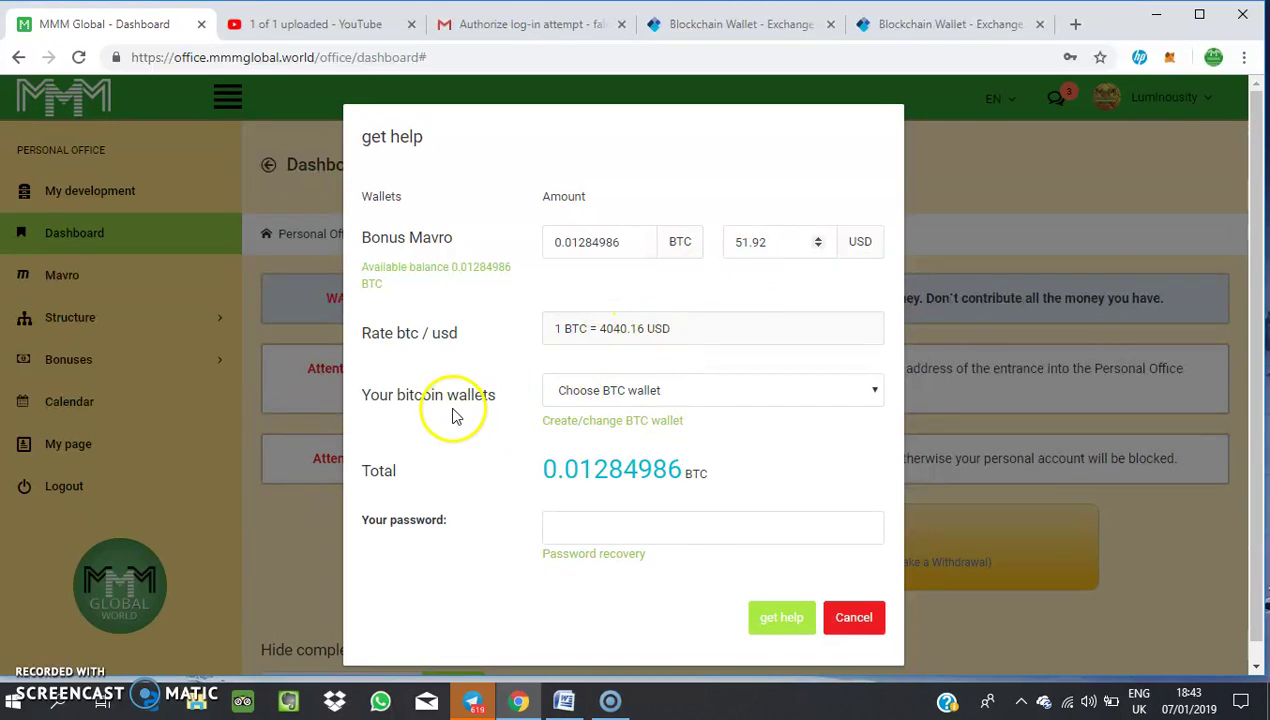
{"action": "left_click", "coordinate": [612, 400]}
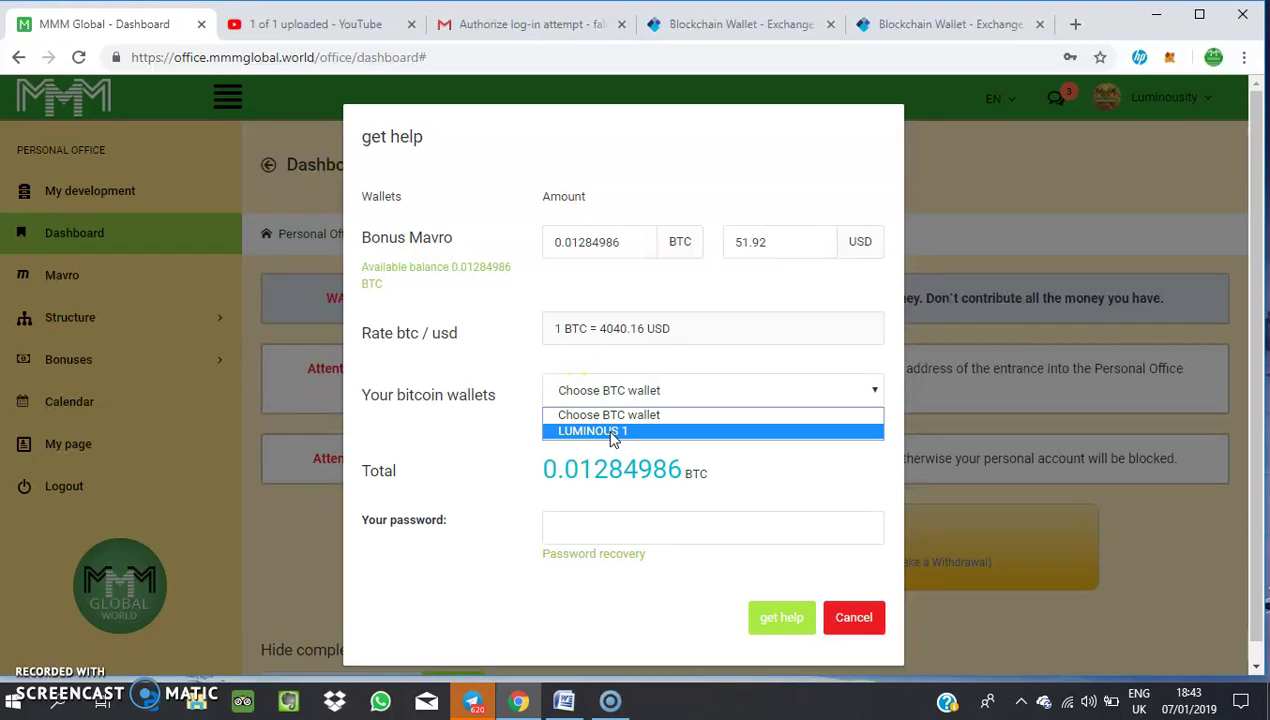
{"action": "left_click", "coordinate": [613, 432]}
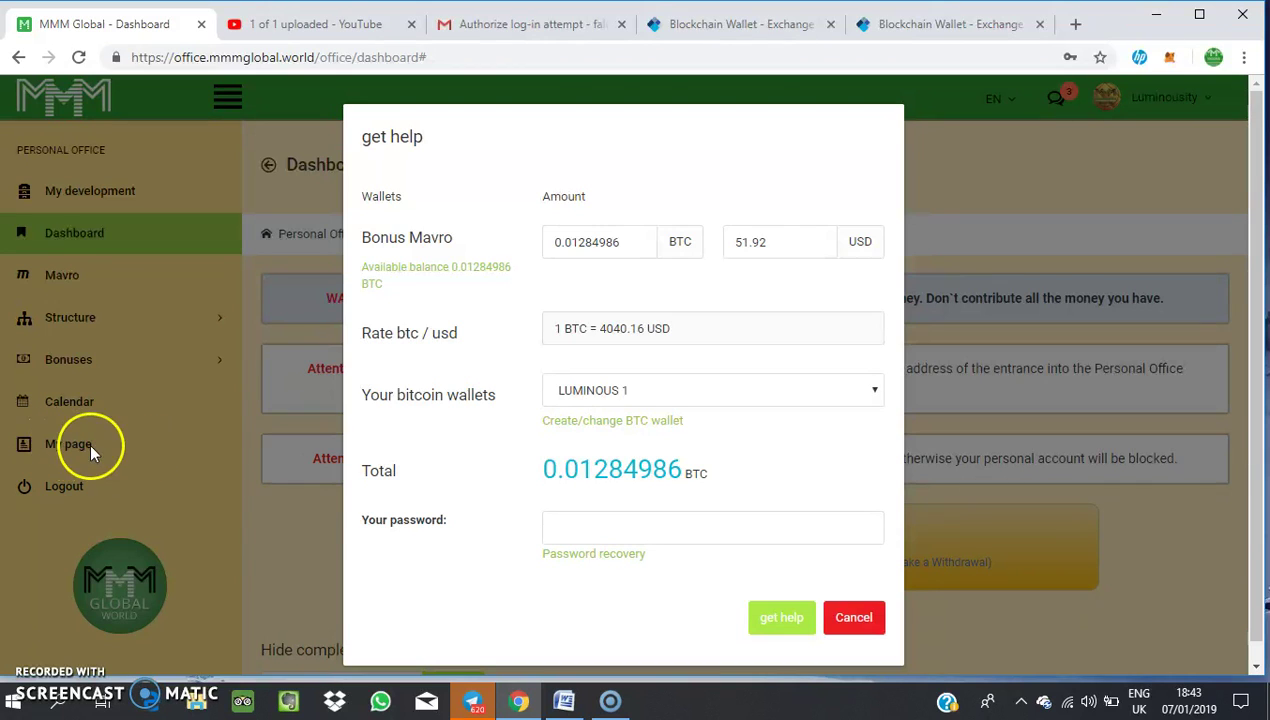
{"action": "left_click", "coordinate": [652, 394]}
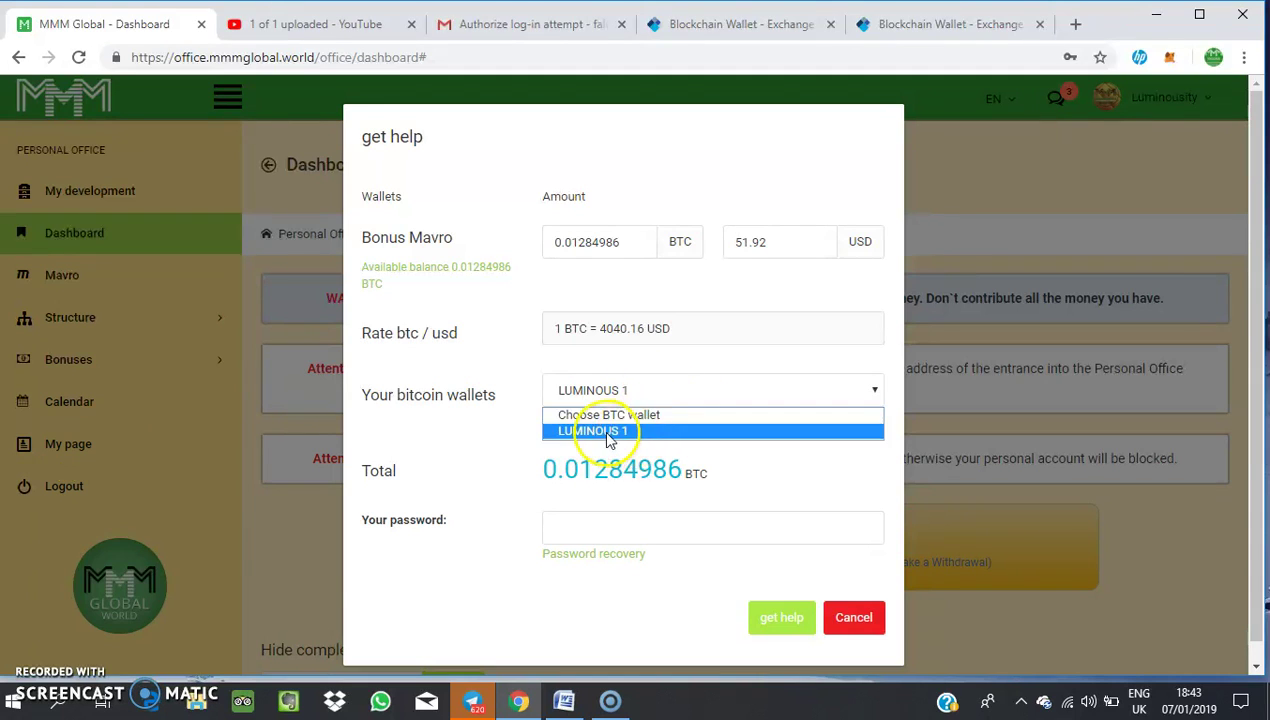
{"action": "left_click", "coordinate": [606, 432]}
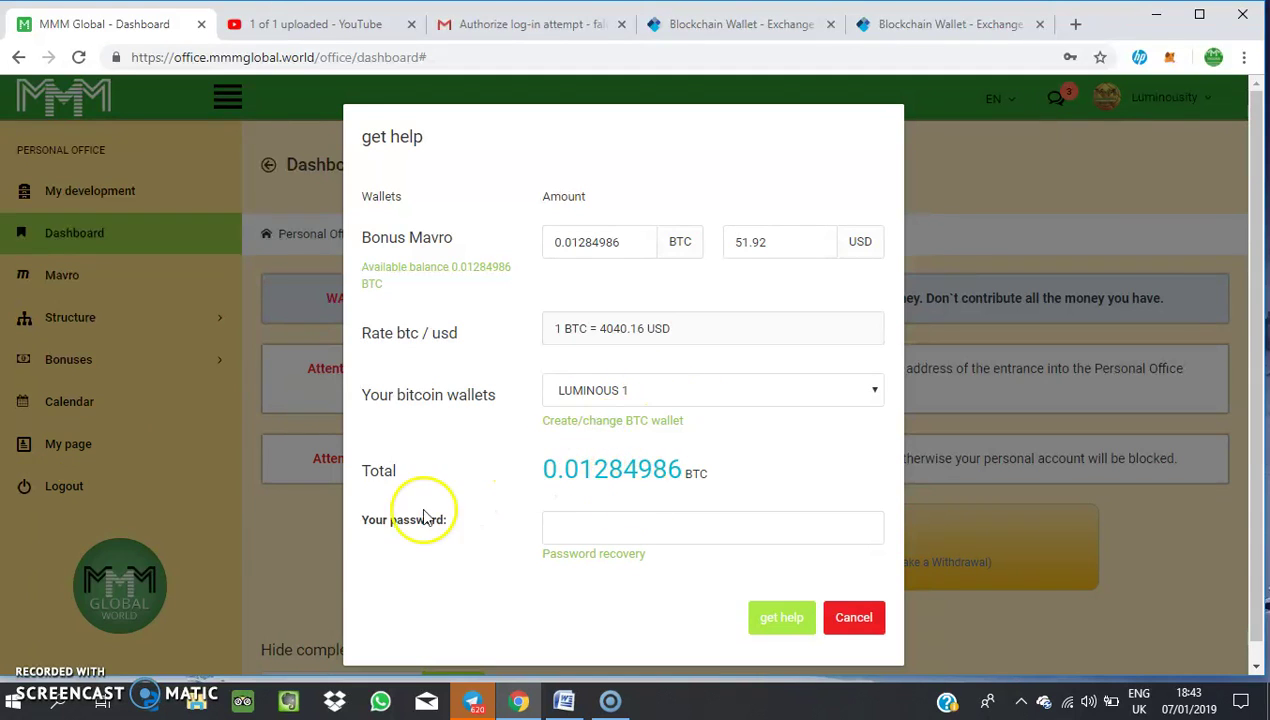
- Enter the account password and submit the get-help withdrawal request, retrying twice
{"action": "left_click", "coordinate": [634, 525]}
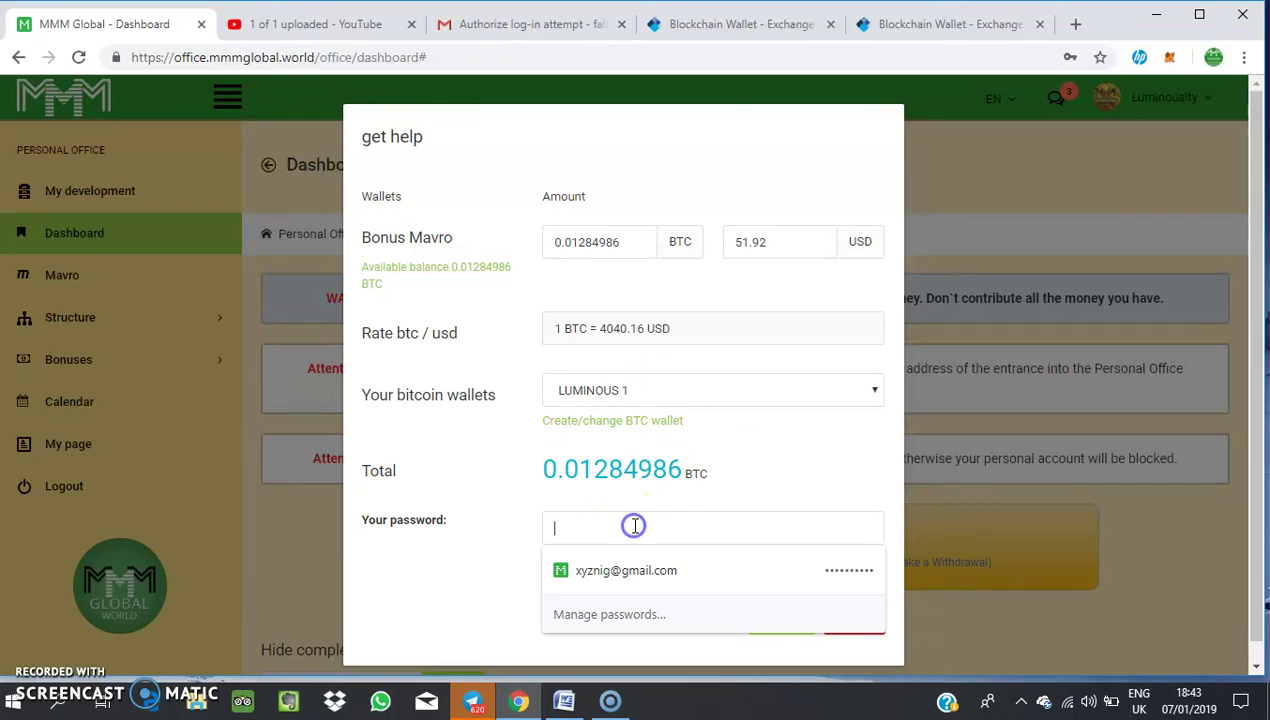
{"action": "type", "text": "a"}
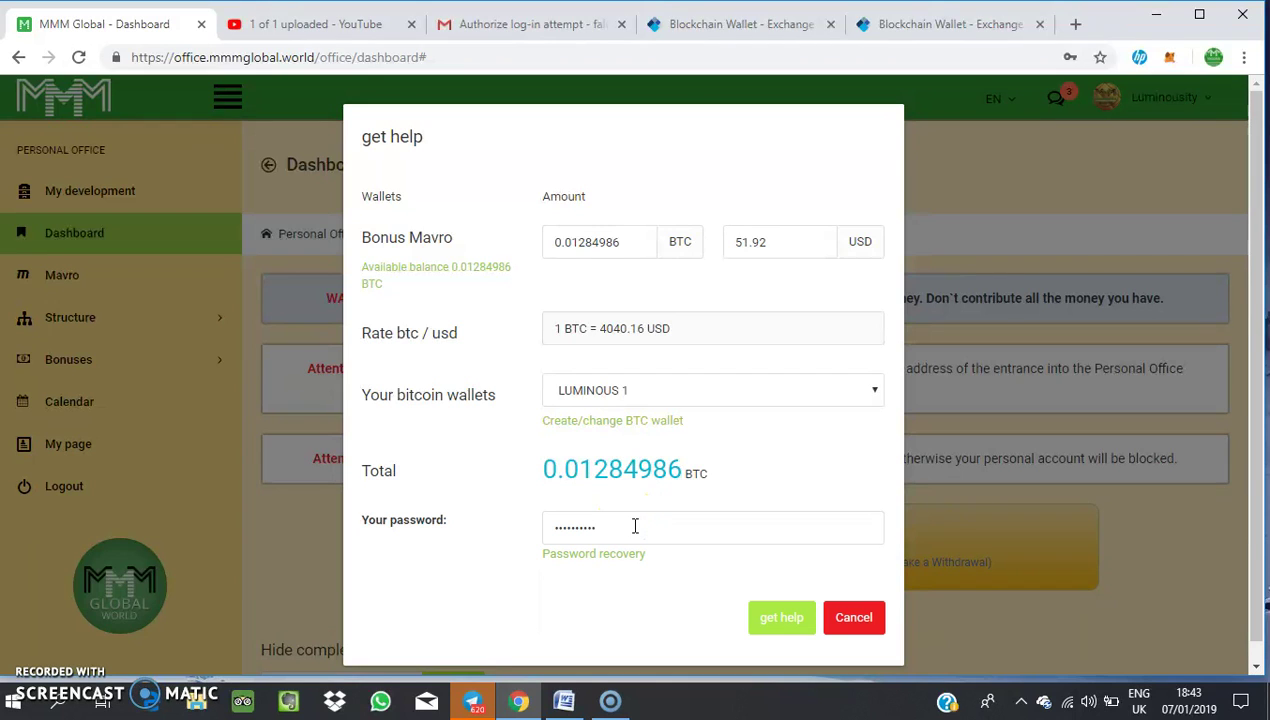
{"action": "left_click", "coordinate": [778, 632]}
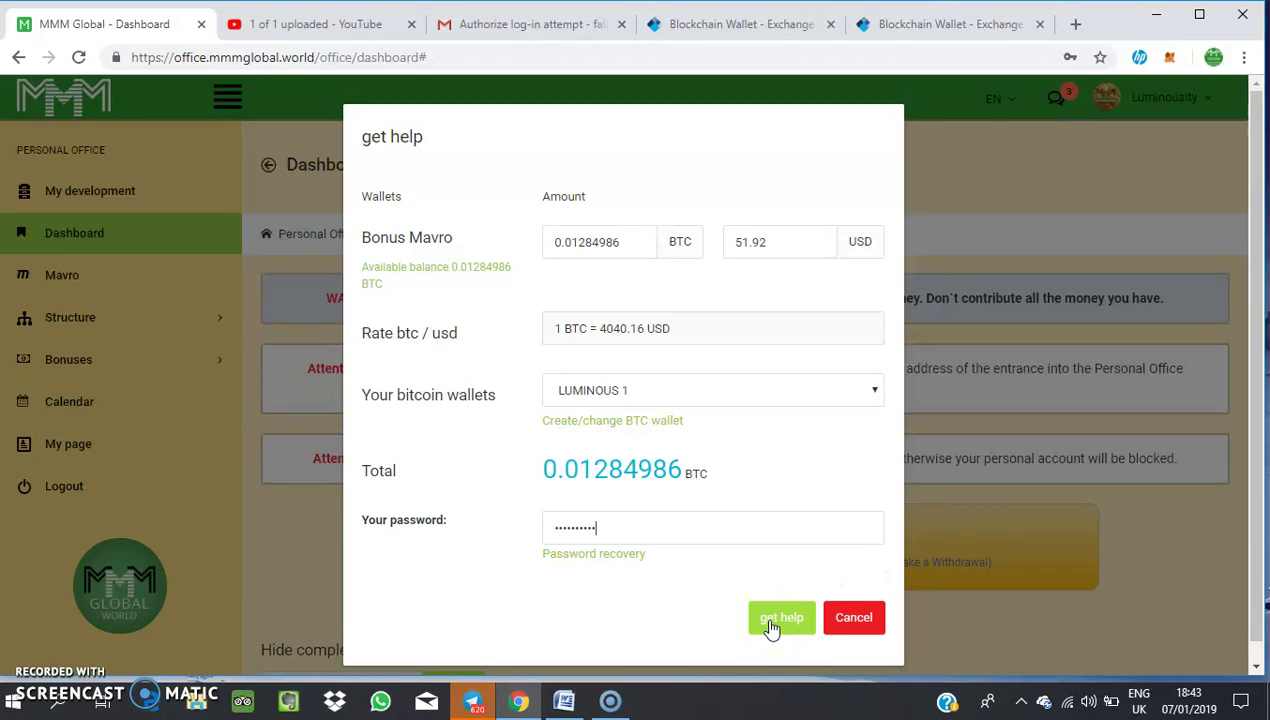
{"action": "left_click", "coordinate": [776, 620]}
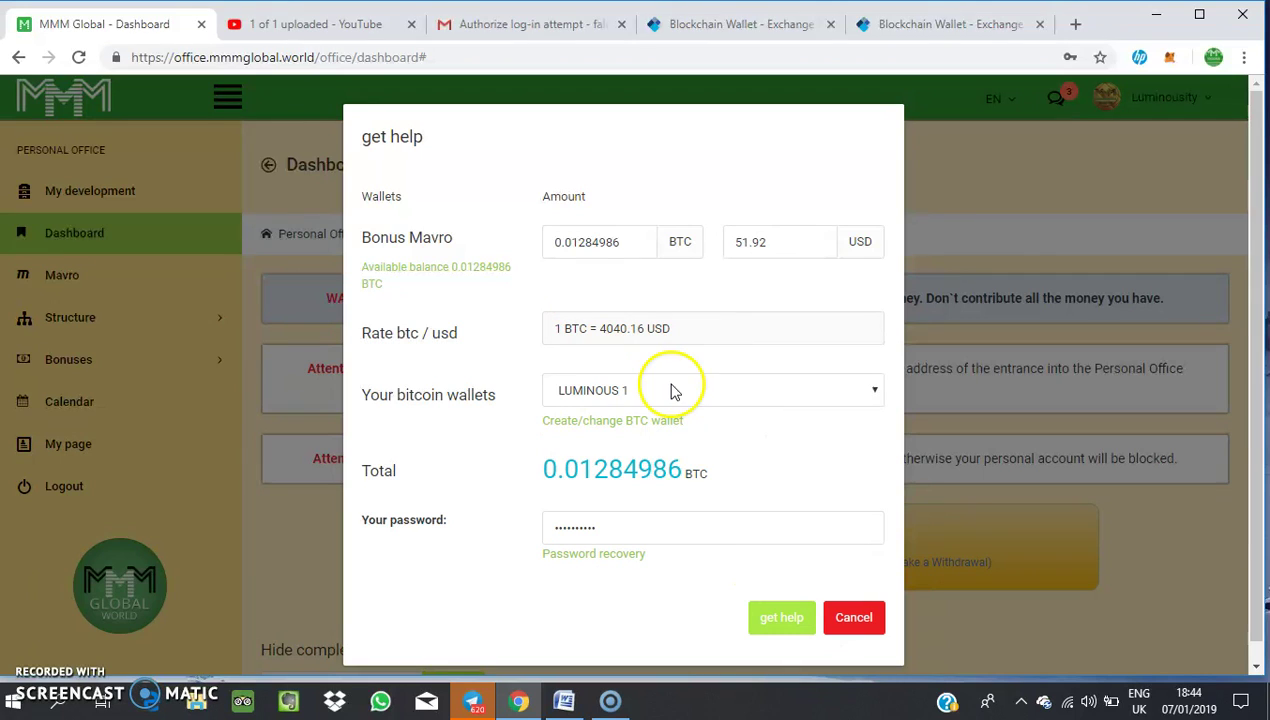
{"action": "left_click", "coordinate": [785, 620]}
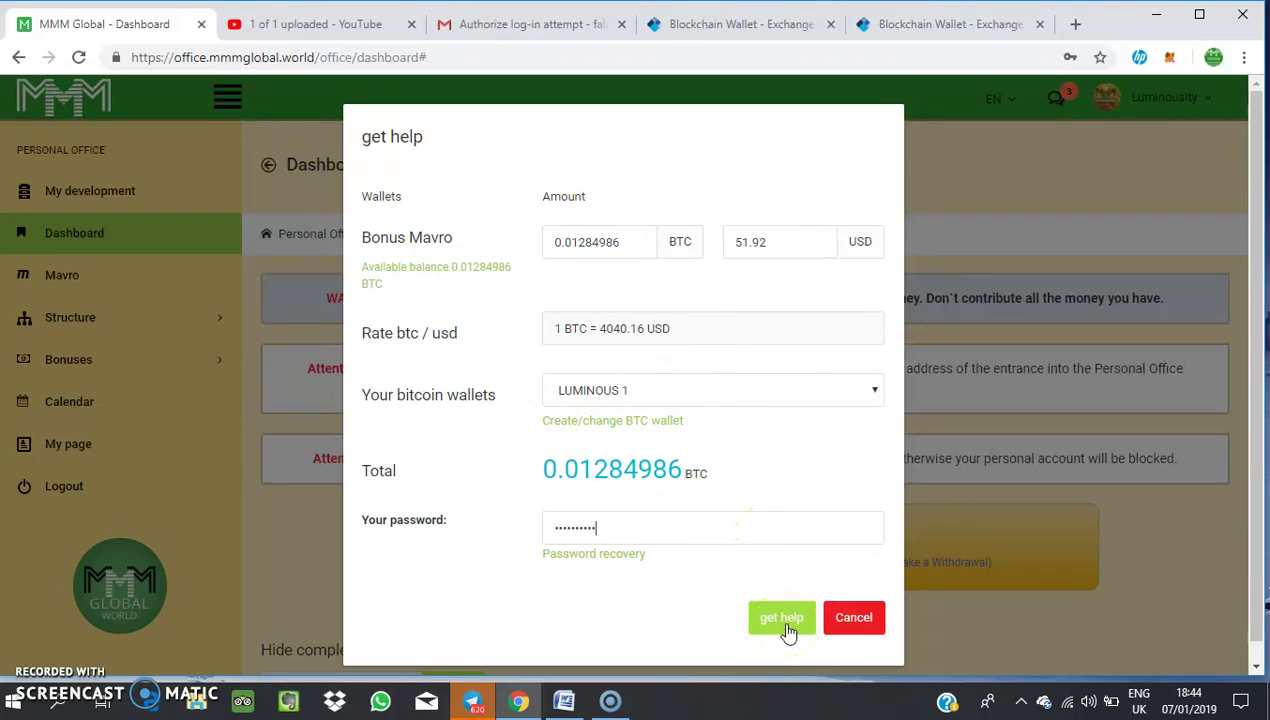
{"action": "left_click", "coordinate": [862, 620]}
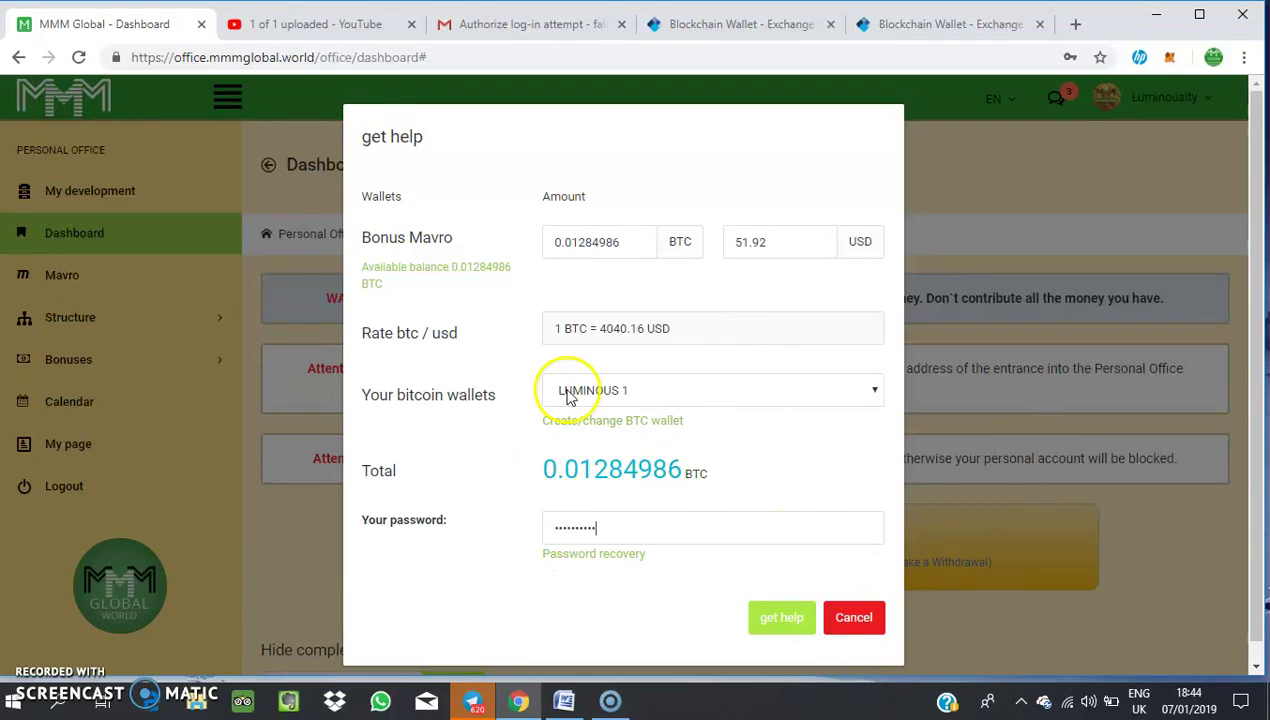